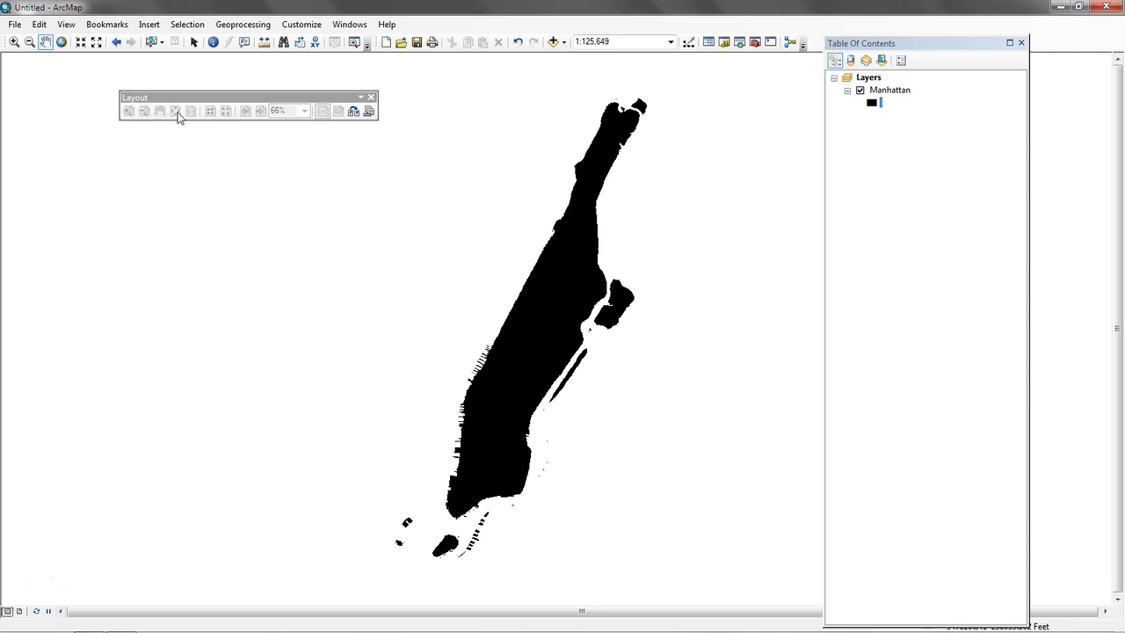
Step: Set the Layers data frame's rotation to 29 in its general properties
right_click(441, 227)
left_click(526, 430)
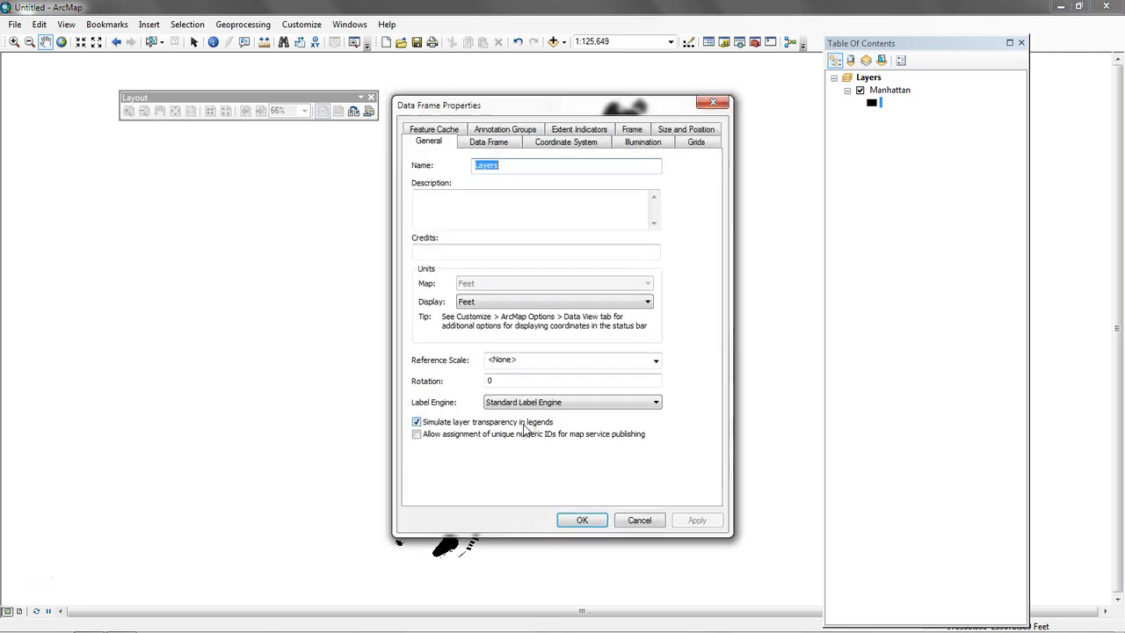
left_click(428, 146)
left_click(491, 381)
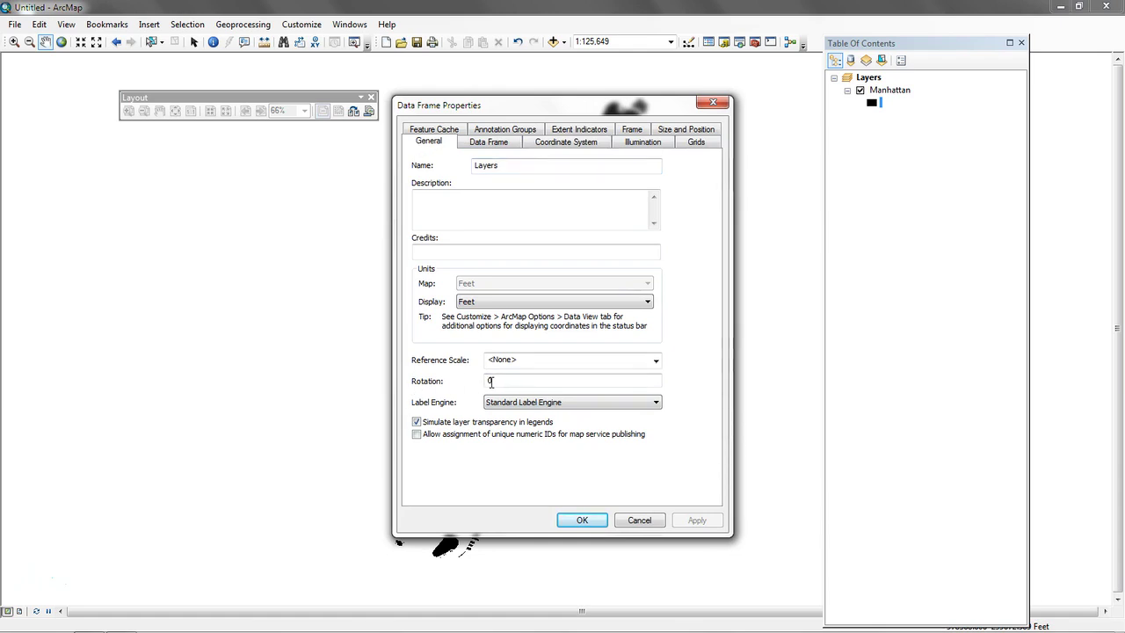
left_click_drag(523, 105, 214, 143)
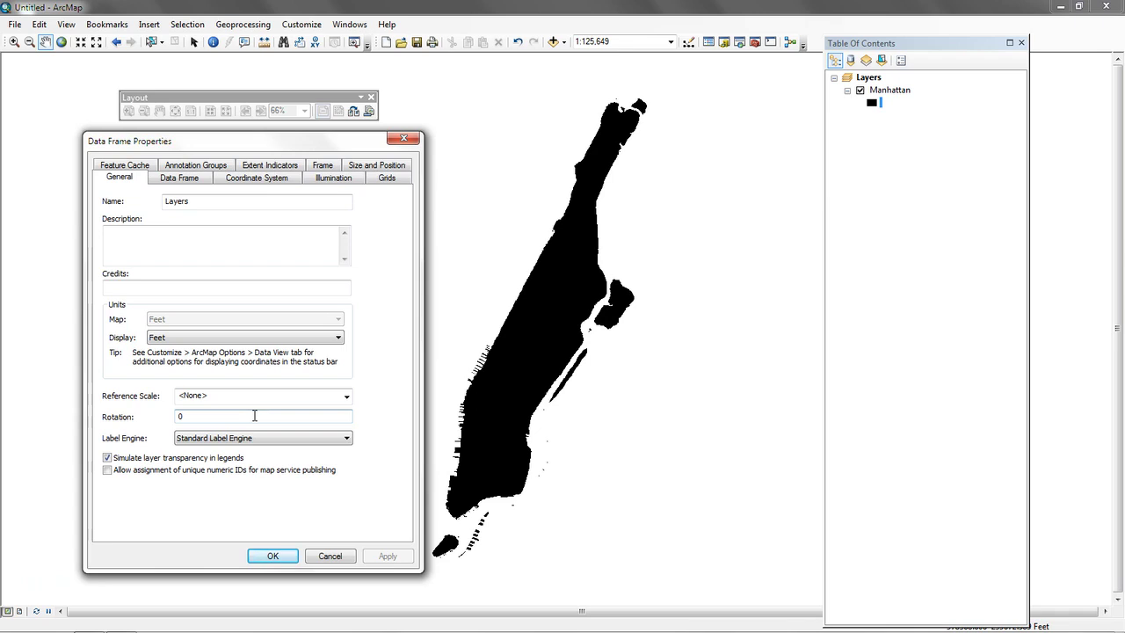
double_click(224, 414)
type("20")
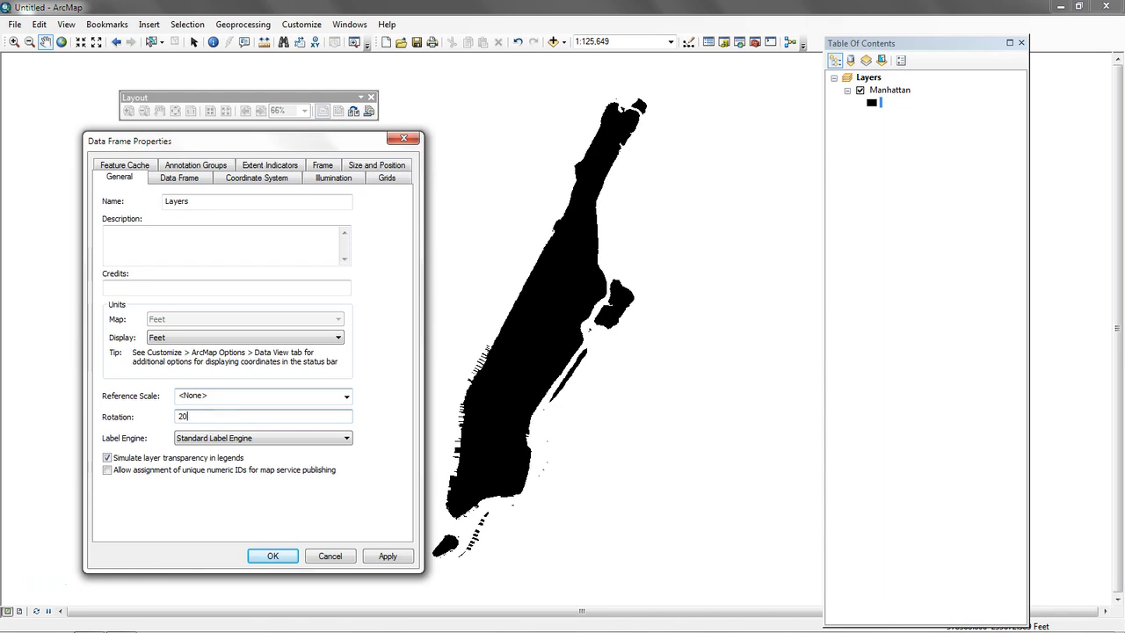
left_click(404, 557)
left_click(283, 556)
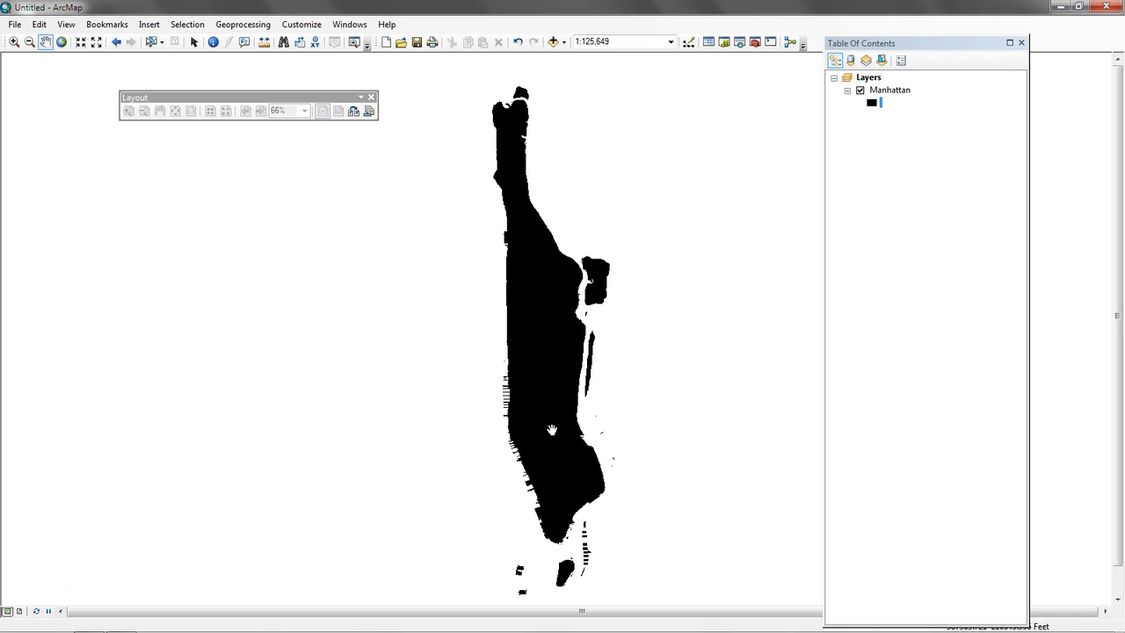
Step: In layout view, shift the table of contents clear of the map frame and reset the data frame's rotation to 0
left_click(20, 611)
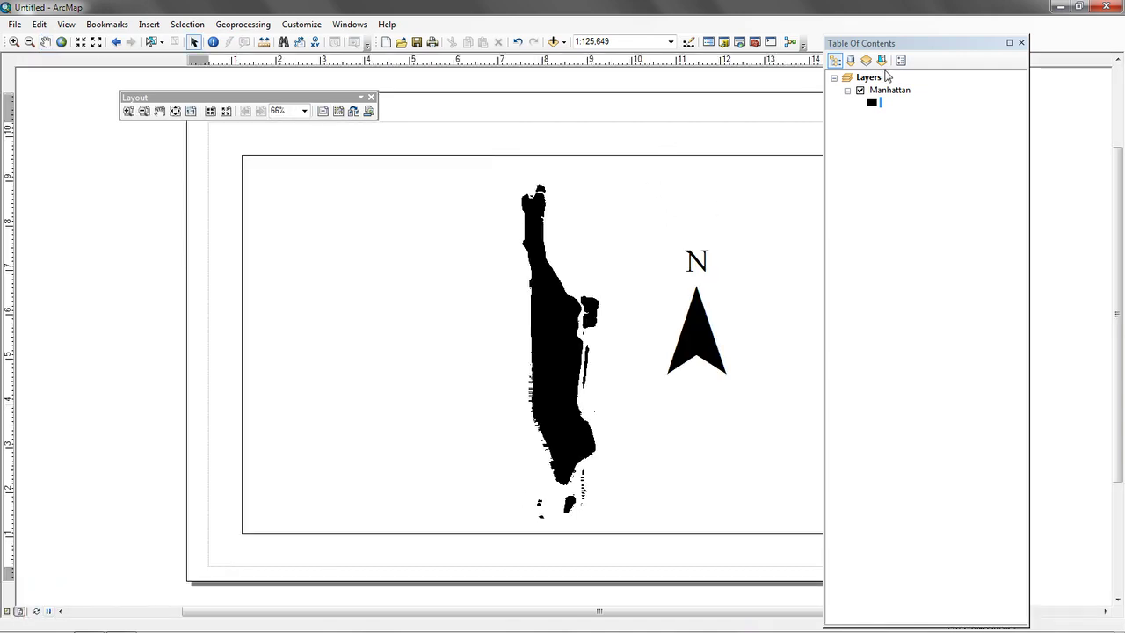
left_click_drag(892, 44, 974, 67)
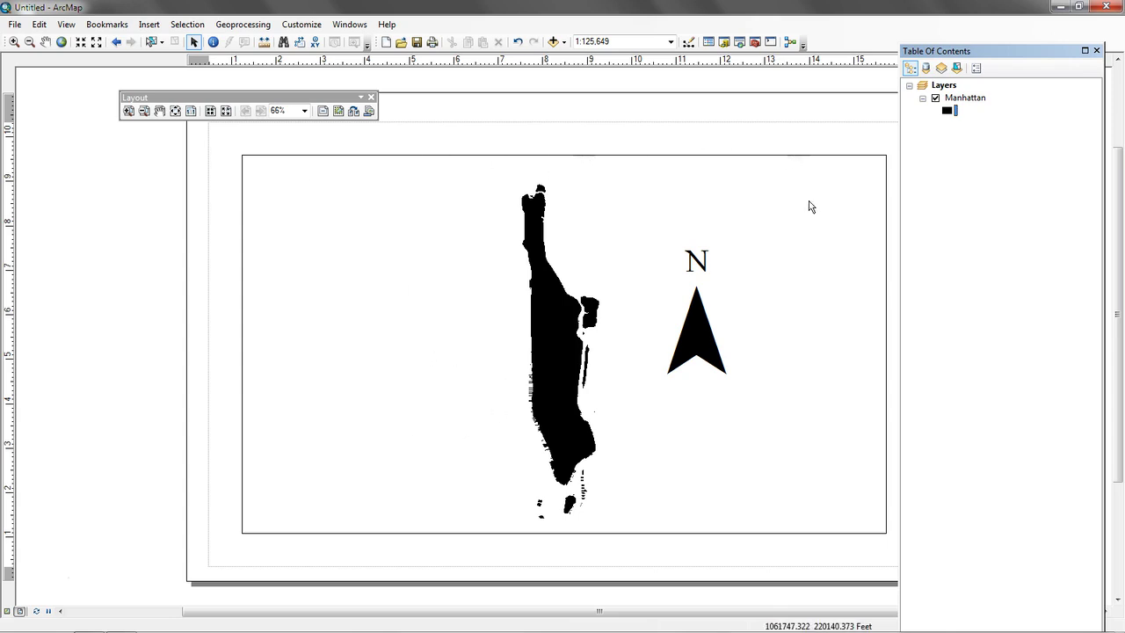
right_click(390, 322)
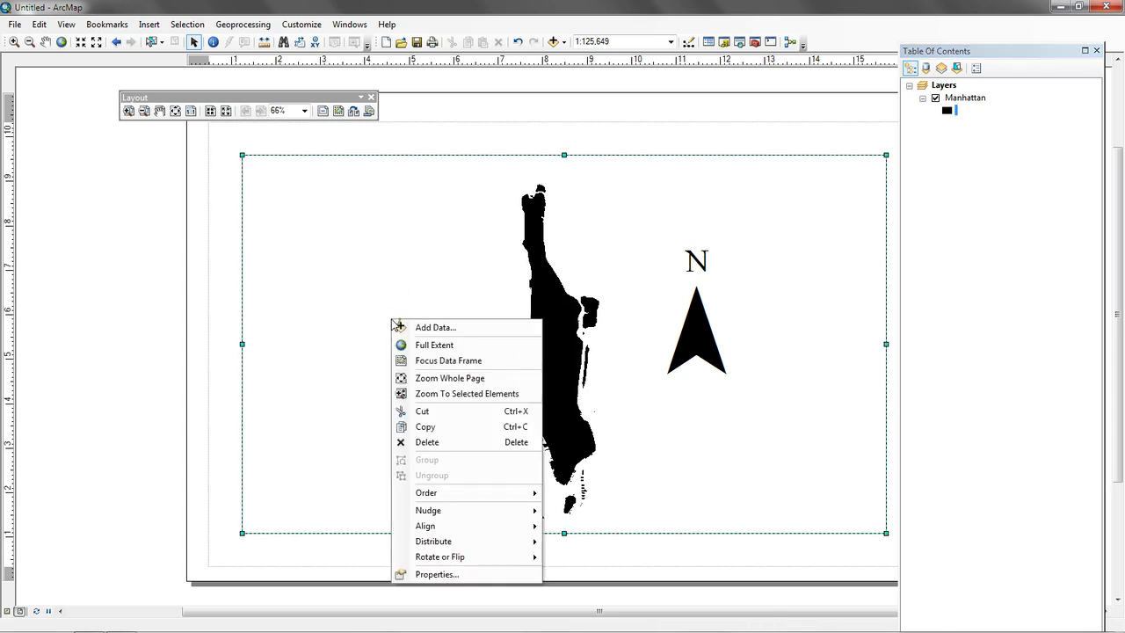
left_click(433, 575)
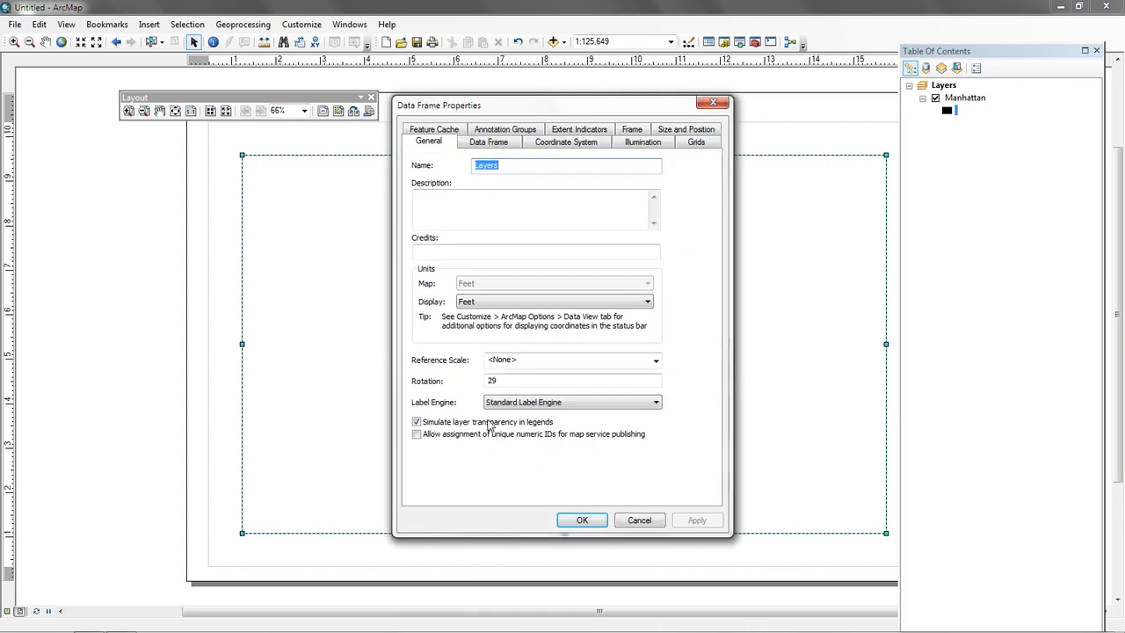
left_click_drag(515, 380, 464, 370)
type("0")
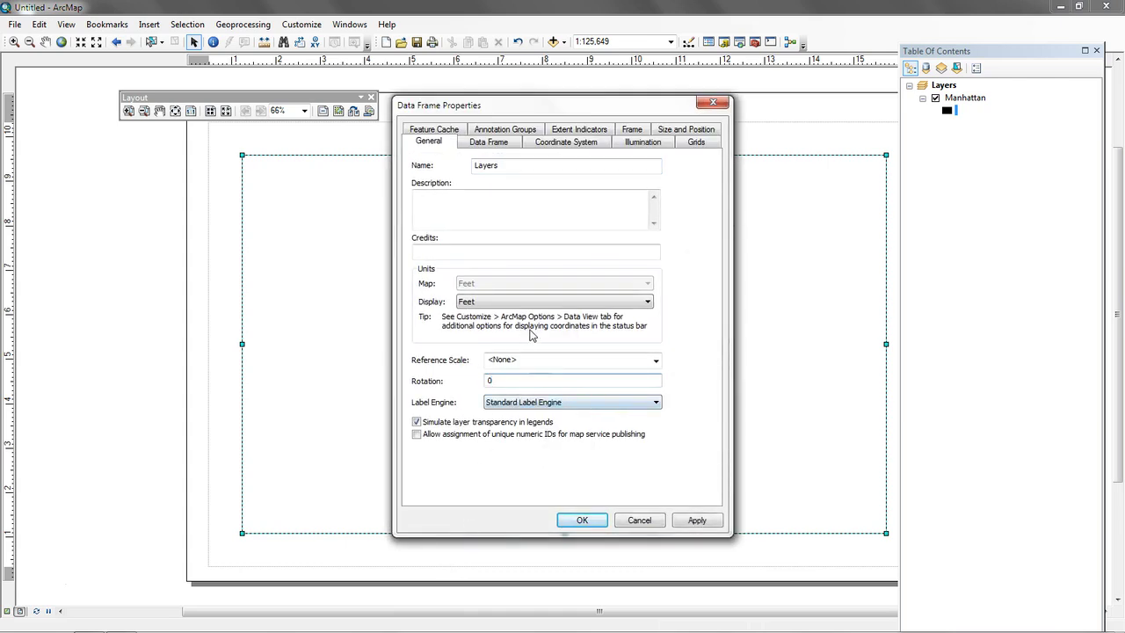
left_click(712, 524)
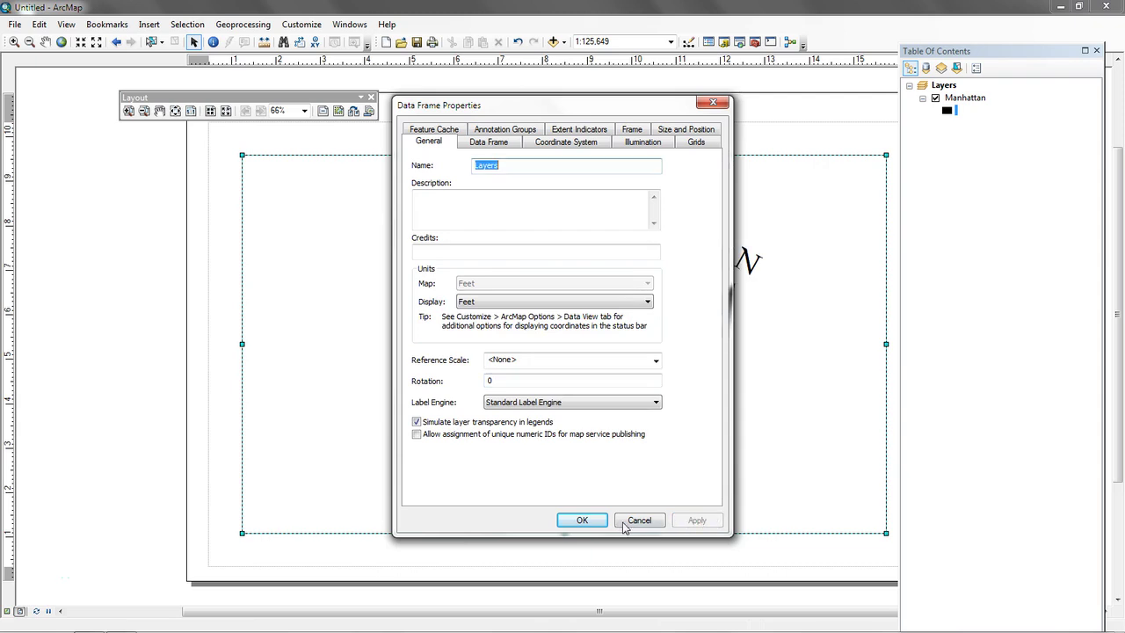
left_click(638, 520)
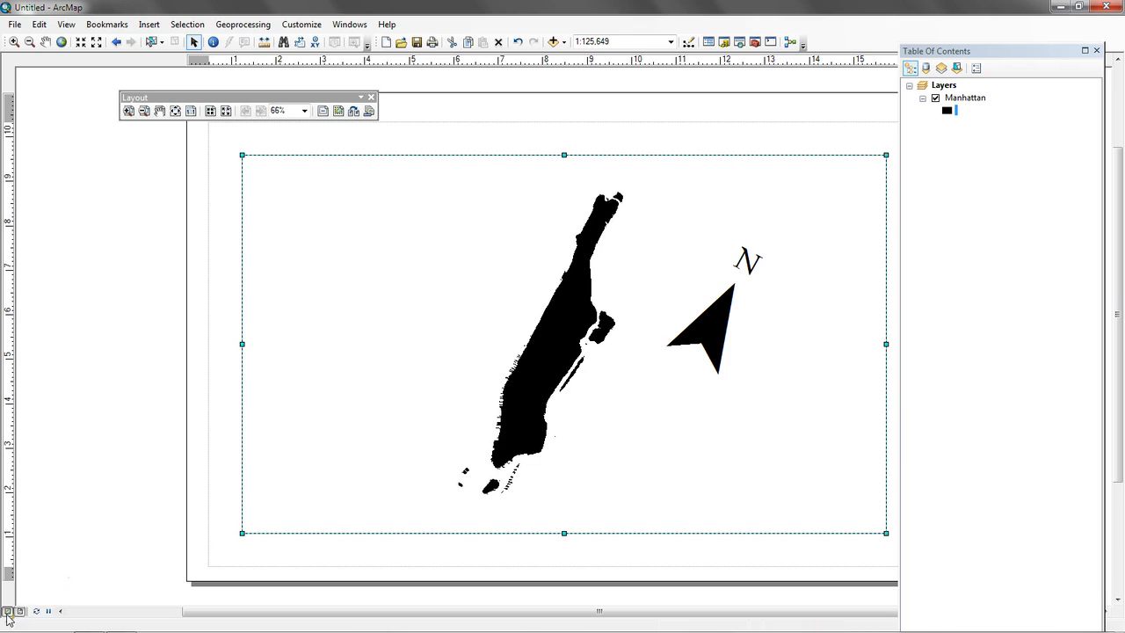
Step: Compare the unrotated map in data view and layout view, and review the data frame's general properties
left_click(7, 611)
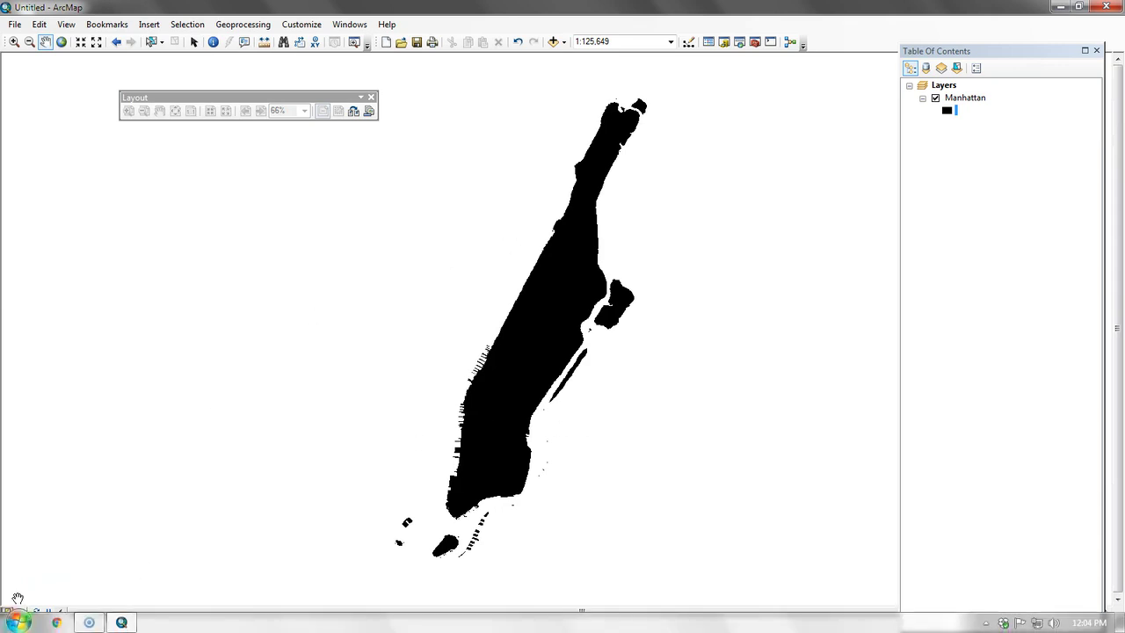
left_click(20, 610)
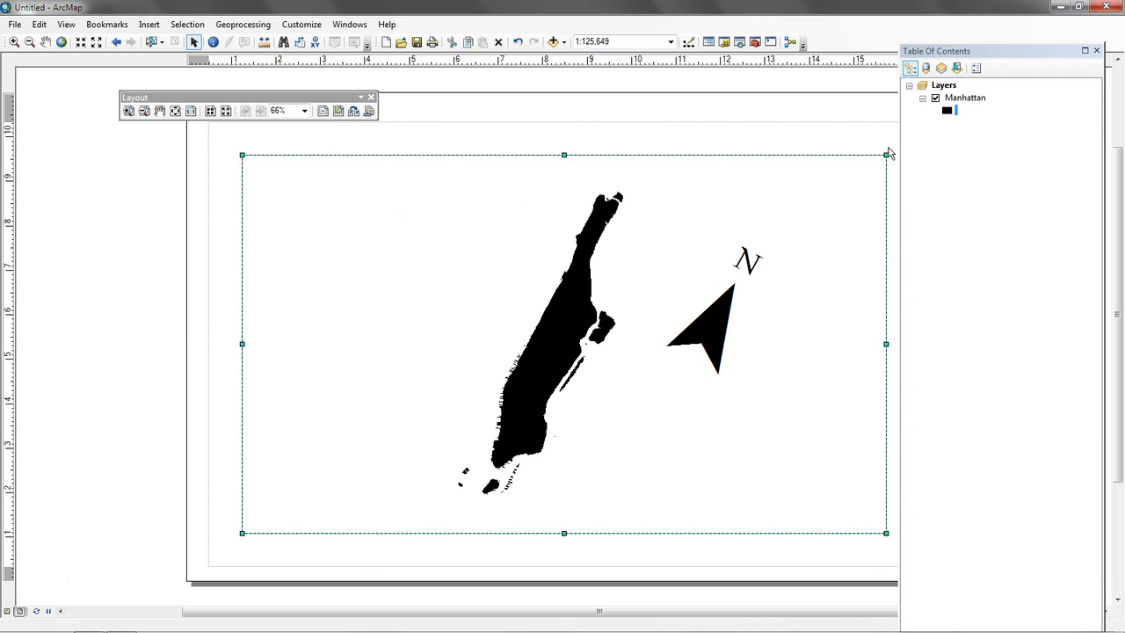
right_click(501, 319)
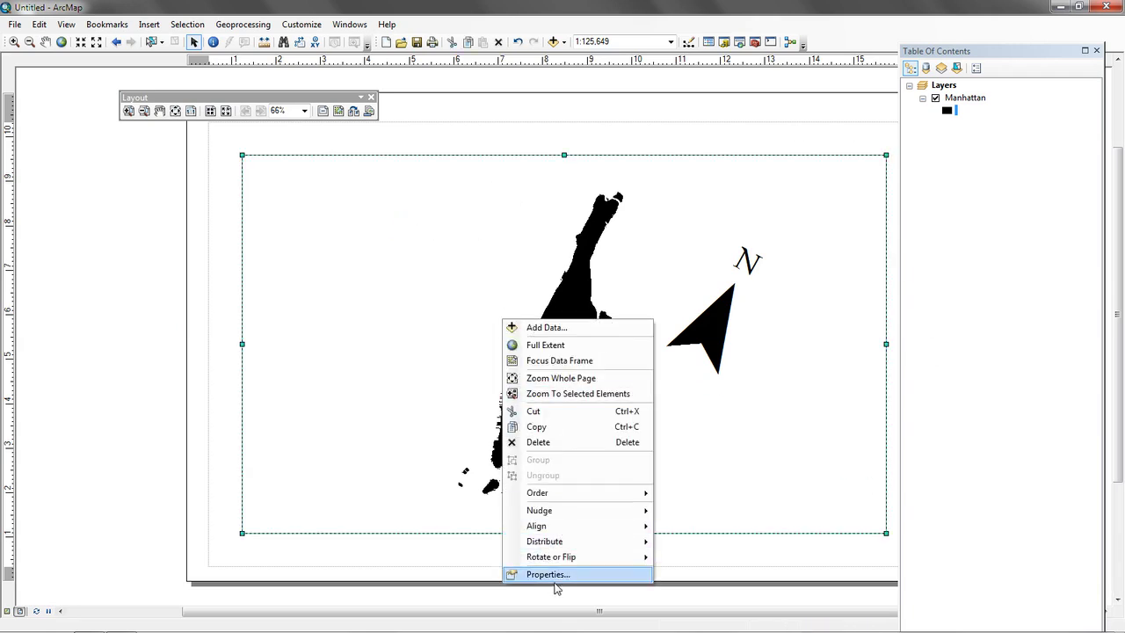
left_click(557, 578)
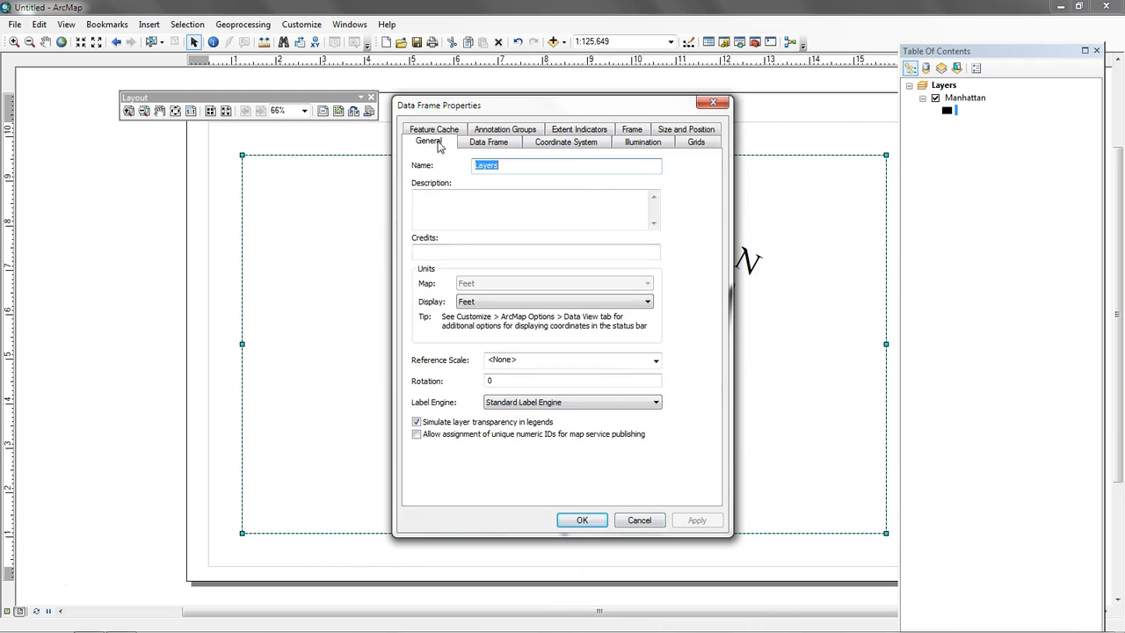
left_click(644, 522)
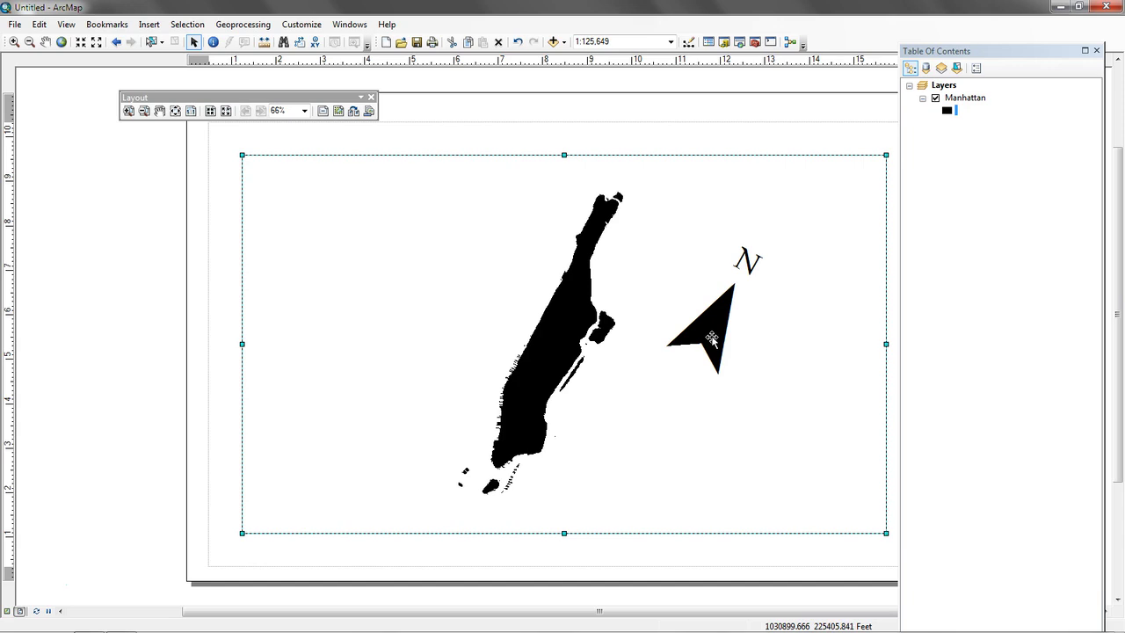
Step: Move the existing tilted north arrow to the west side of Manhattan and delete it from the layout
left_click(711, 339)
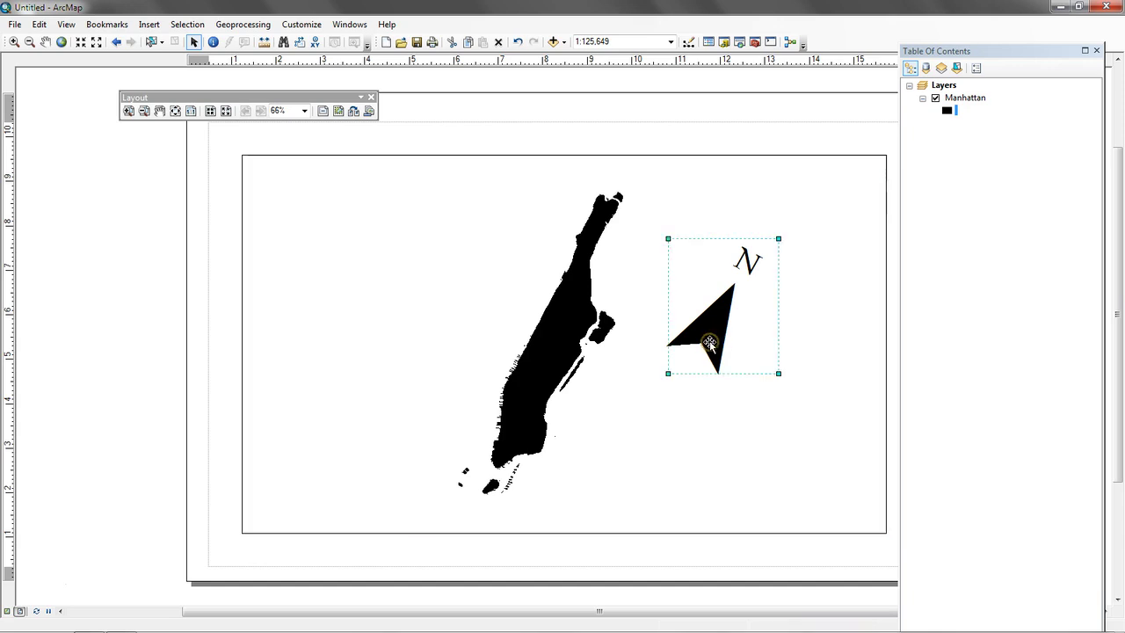
left_click_drag(707, 341, 389, 371)
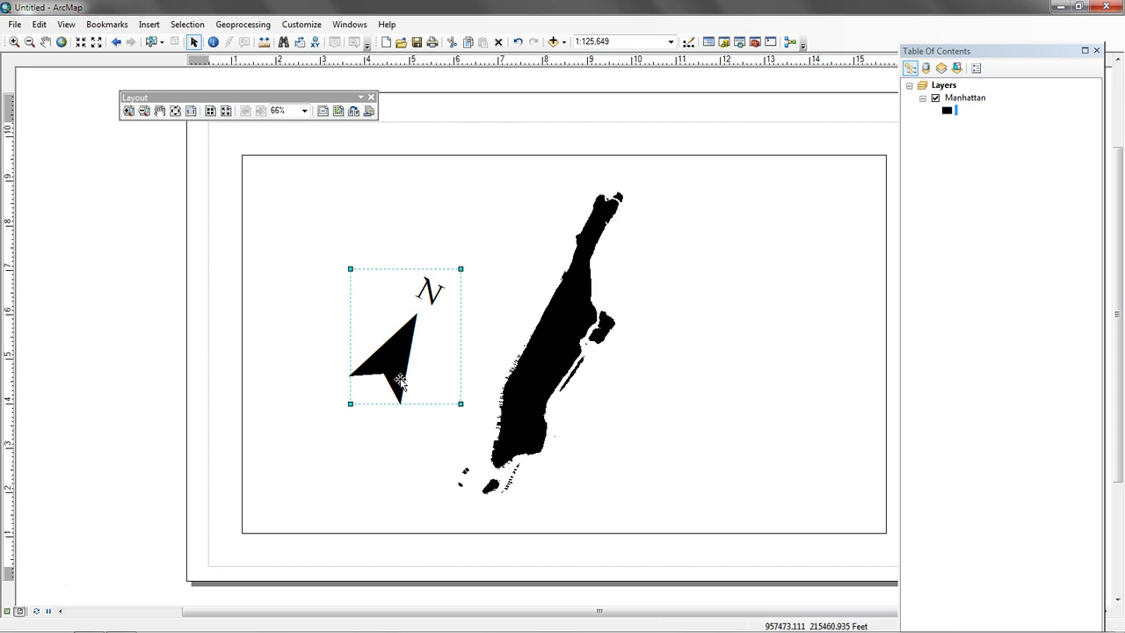
right_click(426, 392)
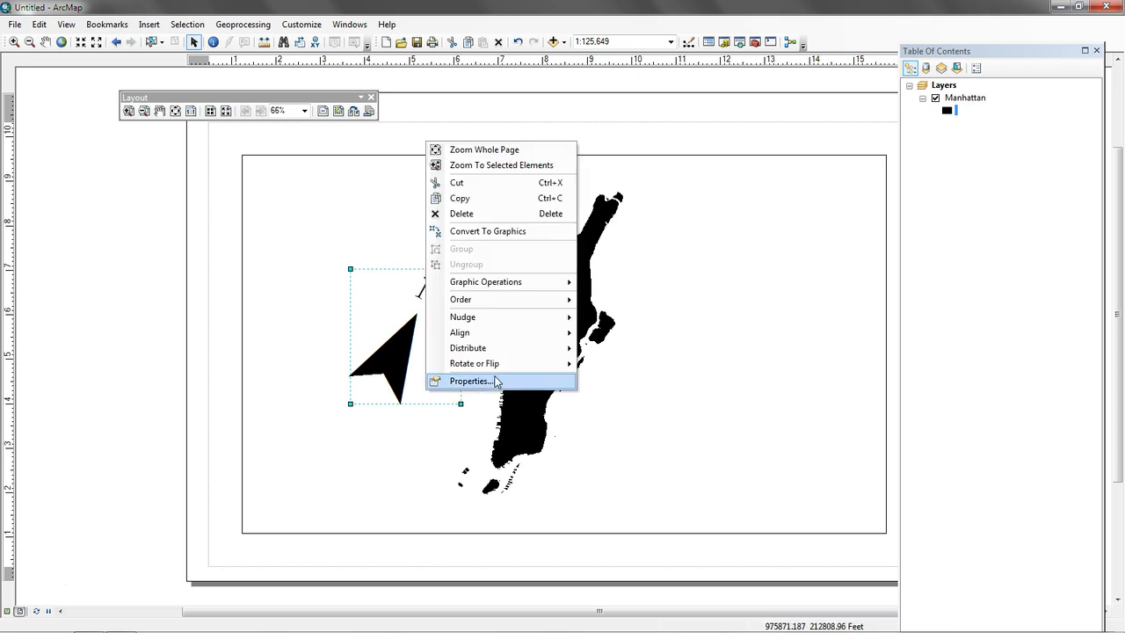
left_click(489, 216)
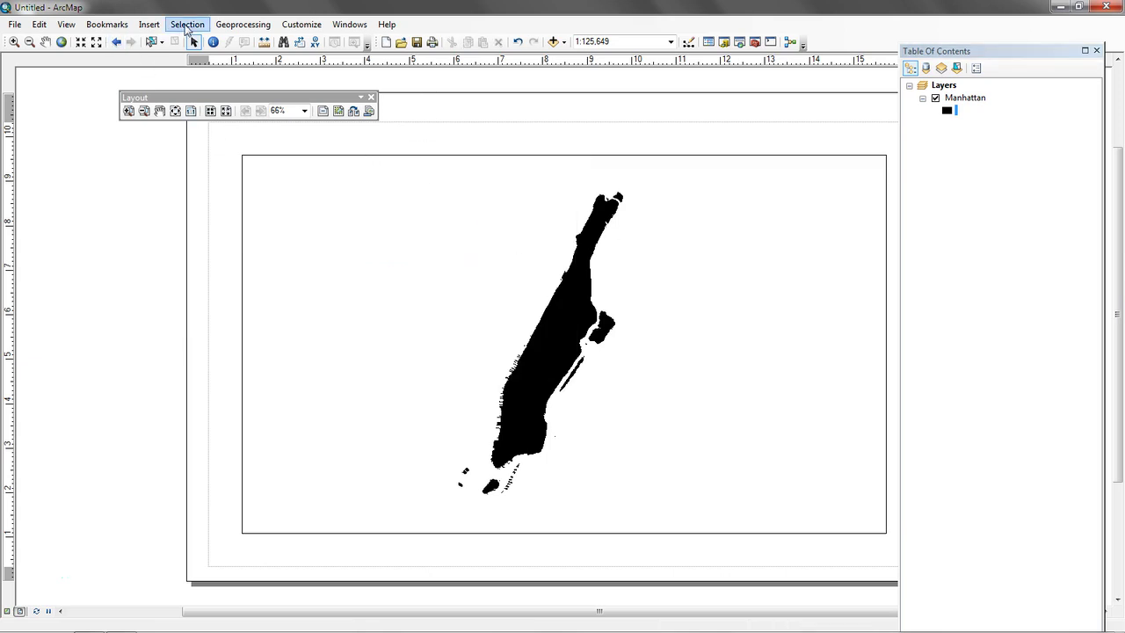
Step: Insert a new north arrow in the ESRI North 2 style
left_click(151, 23)
left_click(180, 138)
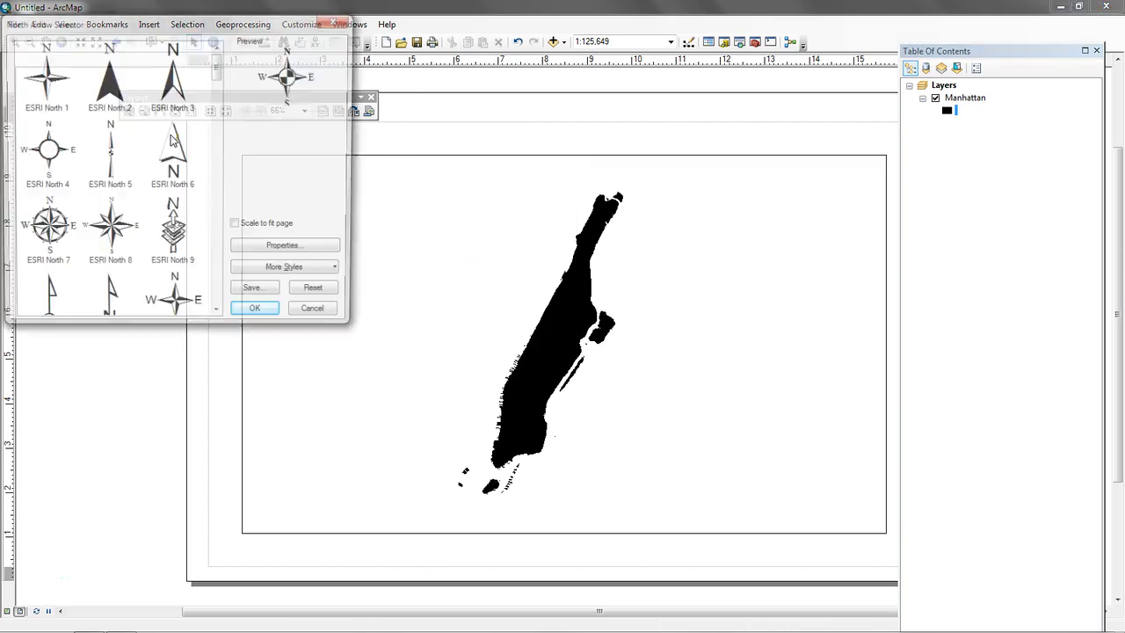
left_click(109, 77)
left_click(258, 315)
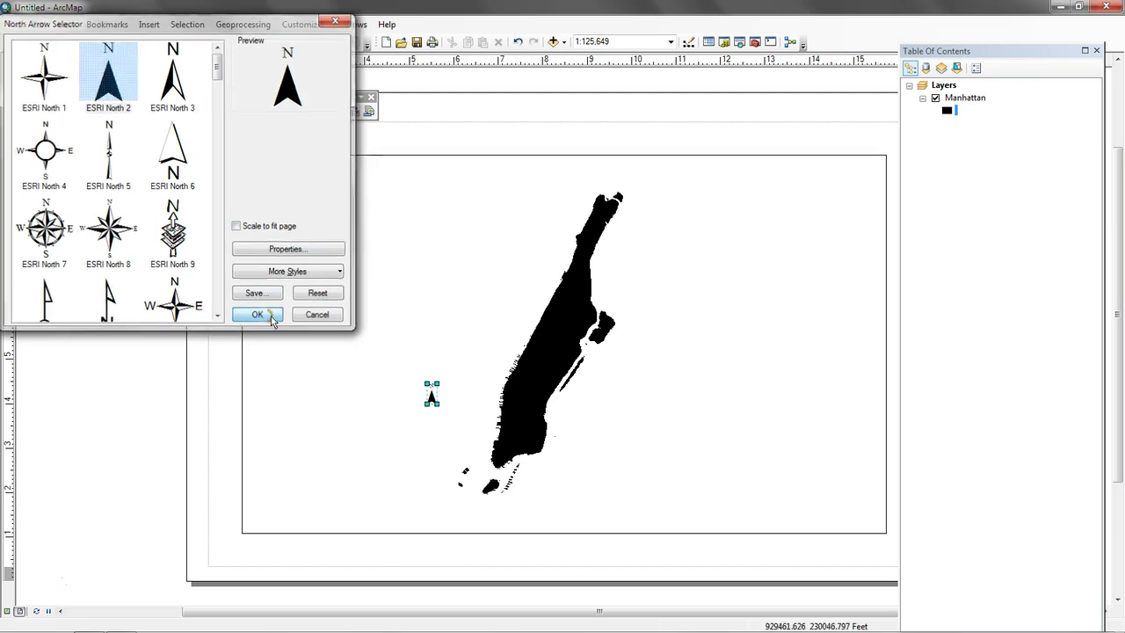
Step: Enlarge the new north arrow and place it beside the northern tip of Manhattan, on its west side
left_click_drag(425, 406, 362, 466)
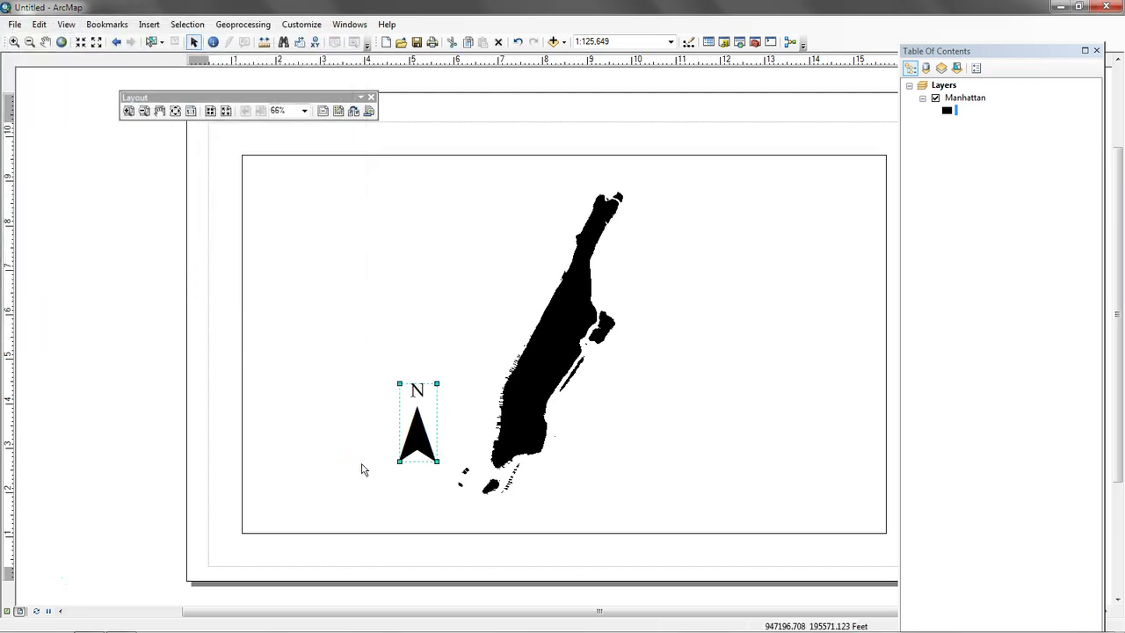
left_click_drag(425, 439, 474, 255)
left_click(384, 369)
left_click(470, 255)
Step: Set the rotation of the layout's data frame to 29 in its general properties
left_click(443, 339)
right_click(443, 338)
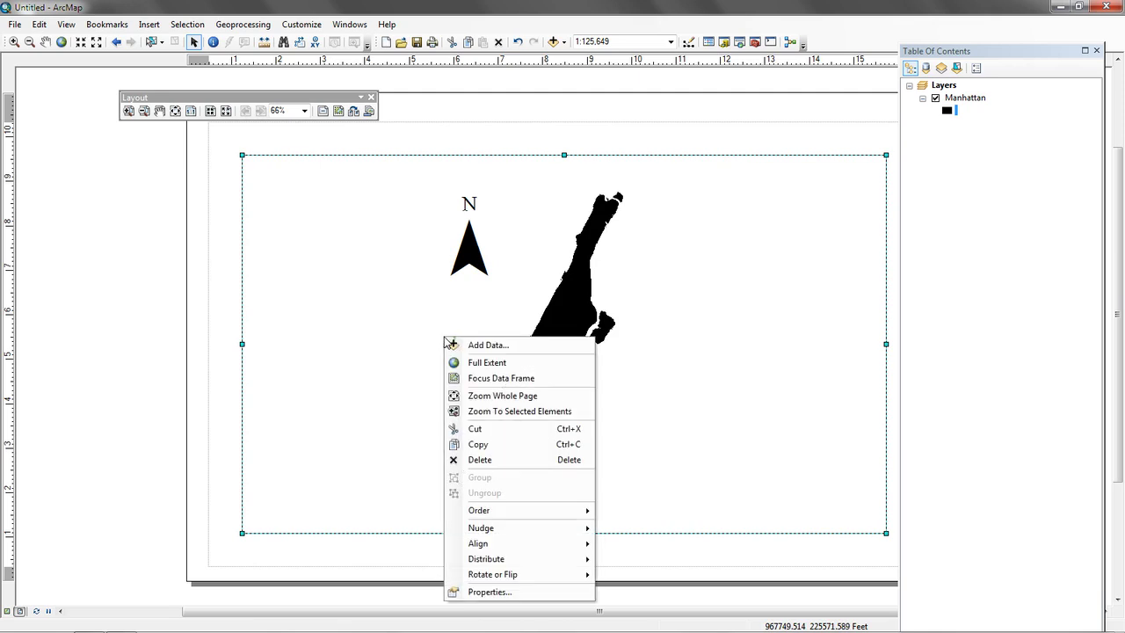
left_click(485, 592)
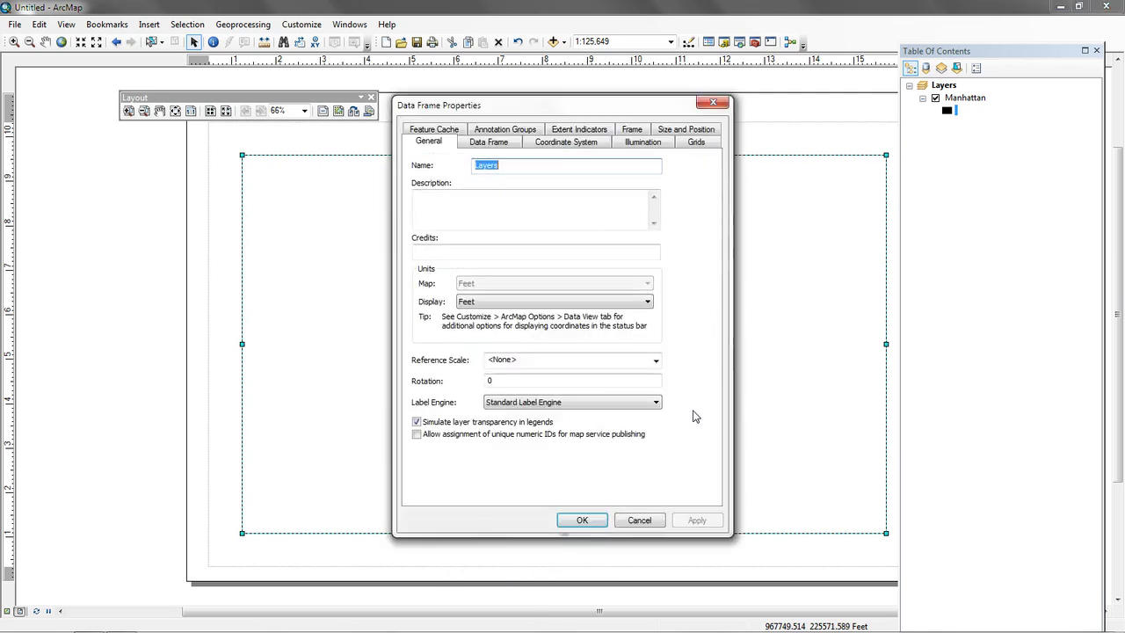
left_click(508, 380)
key("BackSpace")
type("29")
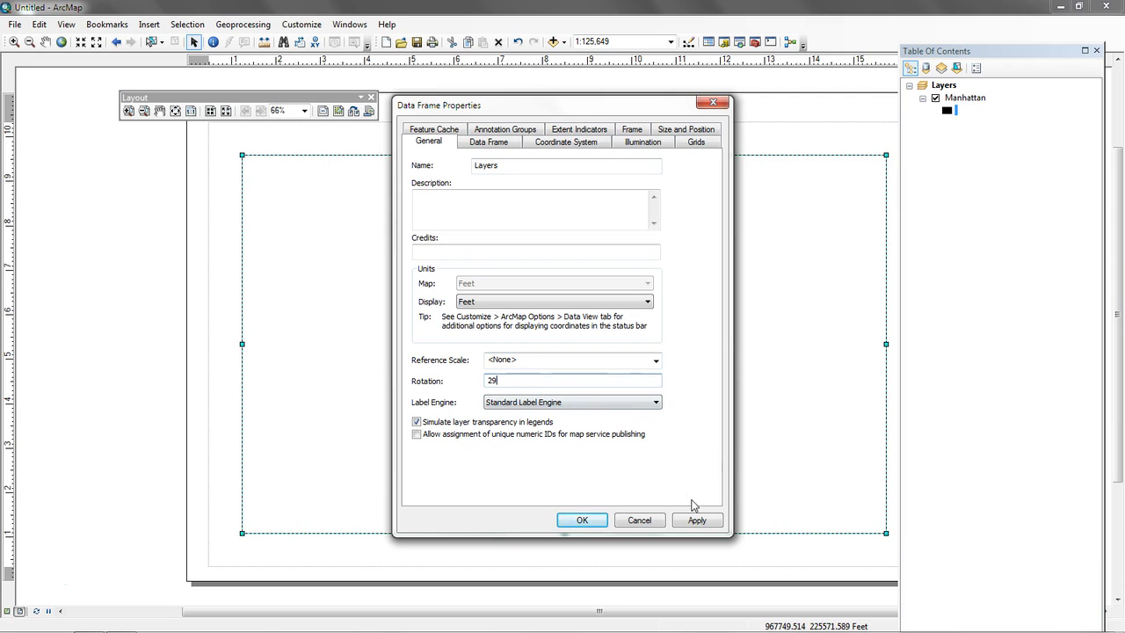
left_click(696, 521)
left_click(581, 521)
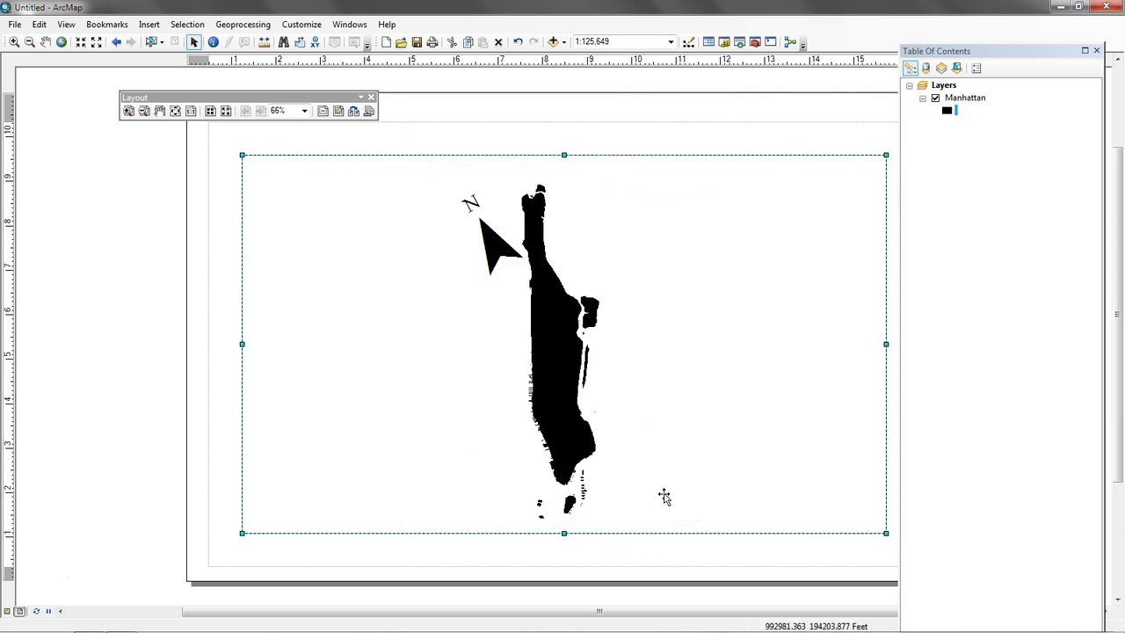
Step: Move the north arrow to the open area west of central Manhattan and deselect it
left_click(490, 250)
left_click_drag(490, 251, 423, 389)
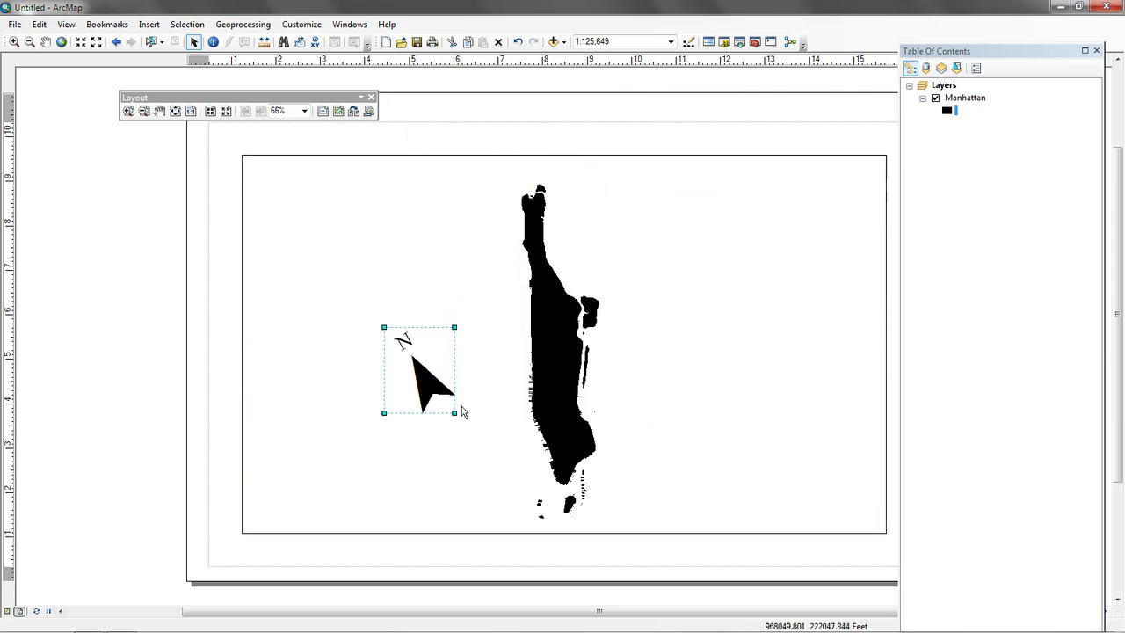
left_click(457, 448)
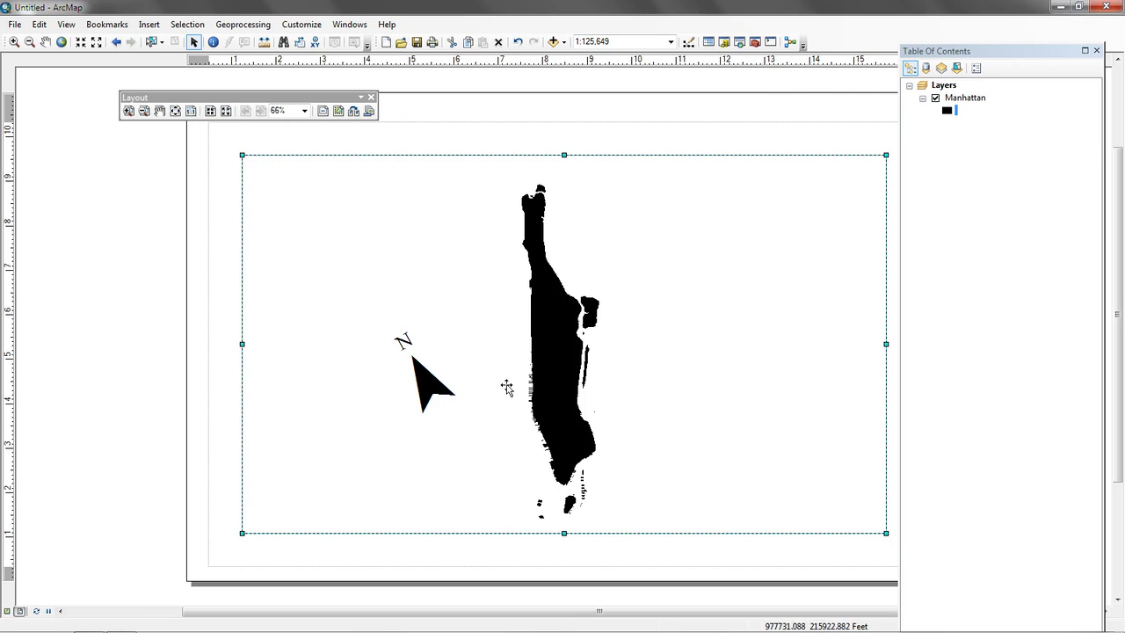